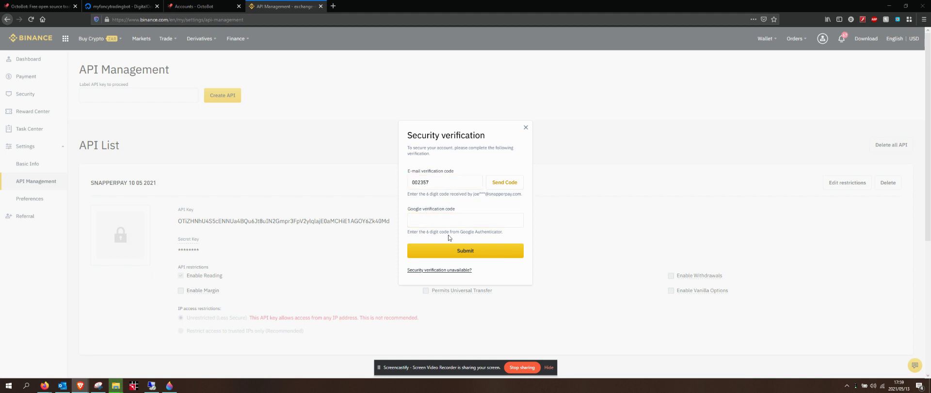
- Enter the Google authenticator code and submit the verification to create the Fancy Face Bot API key
left_click(436, 220)
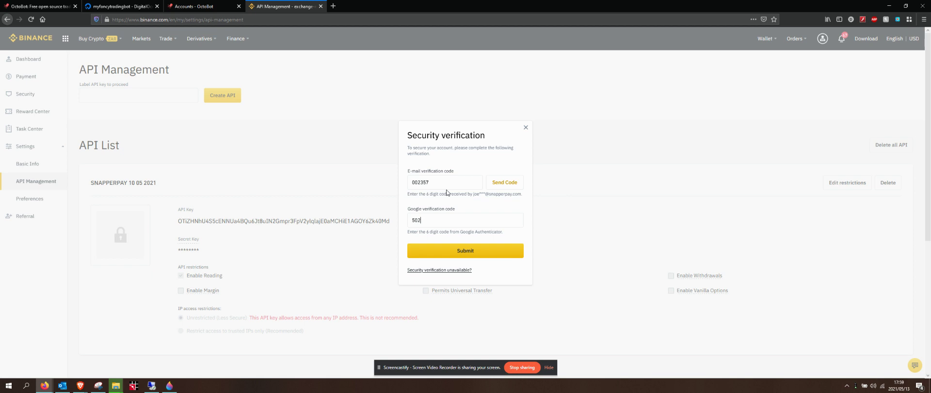
key("BackSpace")
key("BackSpace")
key("BackSpace")
type("903")
left_click(467, 253)
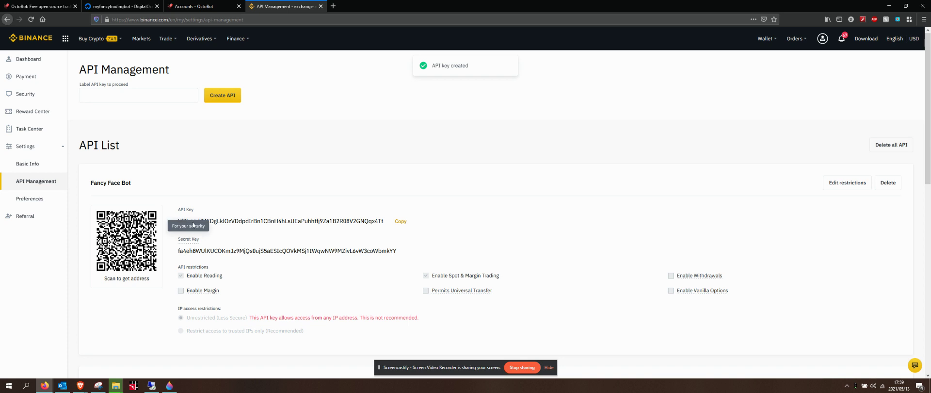
- Copy the new Binance API key into OctoBot's Binance API key field and confirm it
double_click(308, 219)
key("ctrl+c")
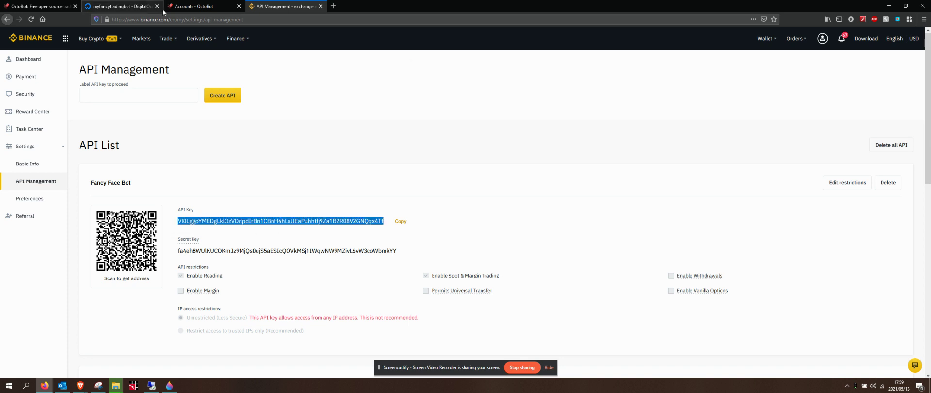
left_click(196, 8)
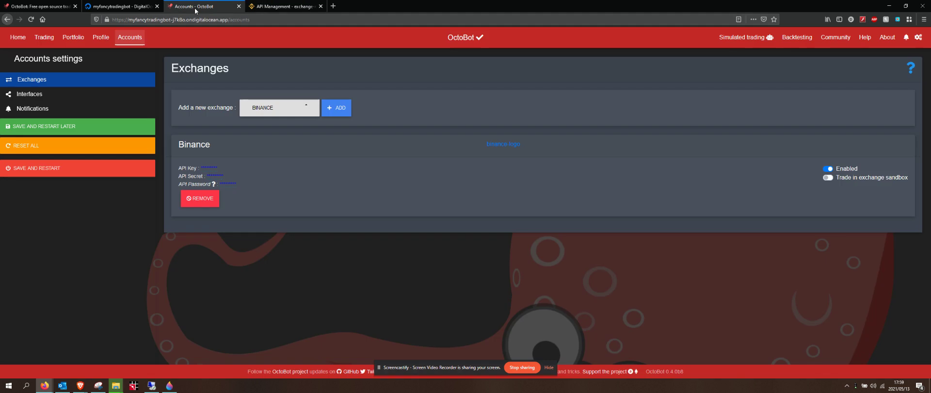
left_click(209, 168)
double_click(237, 177)
key("ctrl+v")
left_click(291, 172)
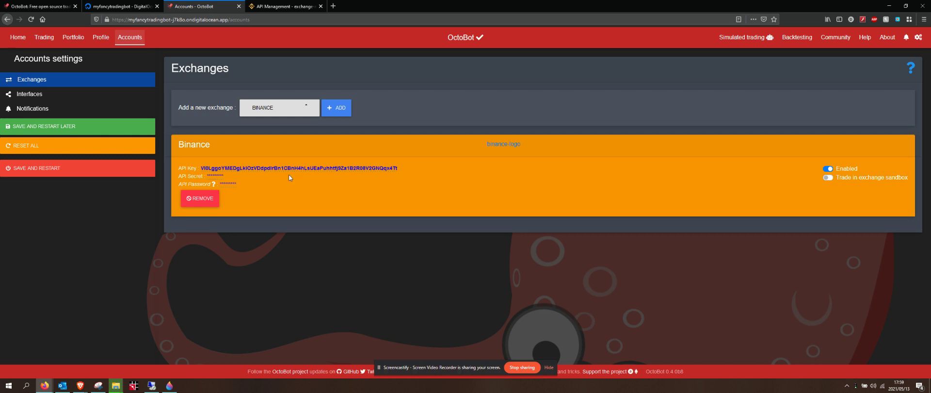
- Paste the Binance secret key into OctoBot's Binance API secret field and confirm it
left_click(216, 176)
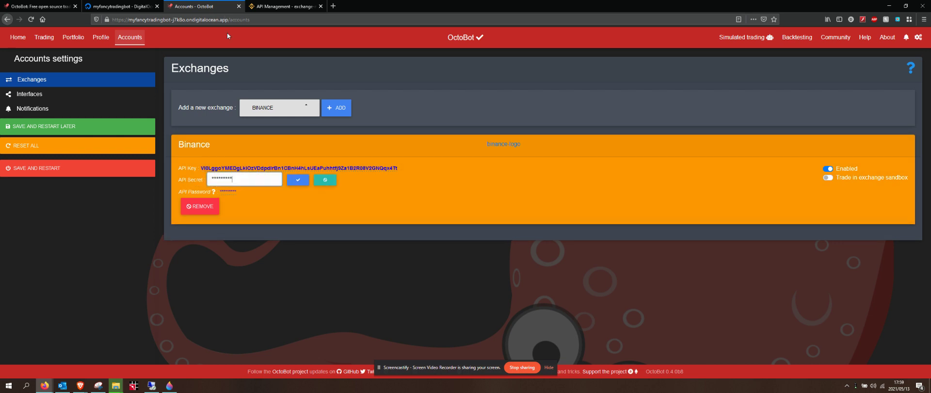
left_click(284, 7)
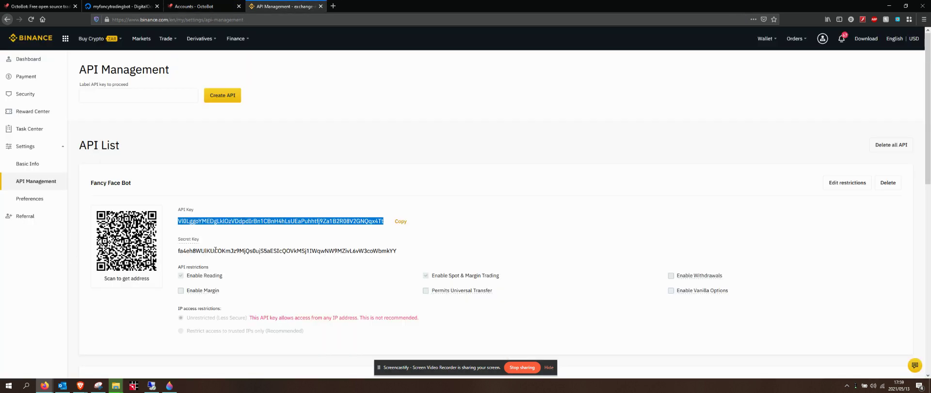
double_click(216, 250)
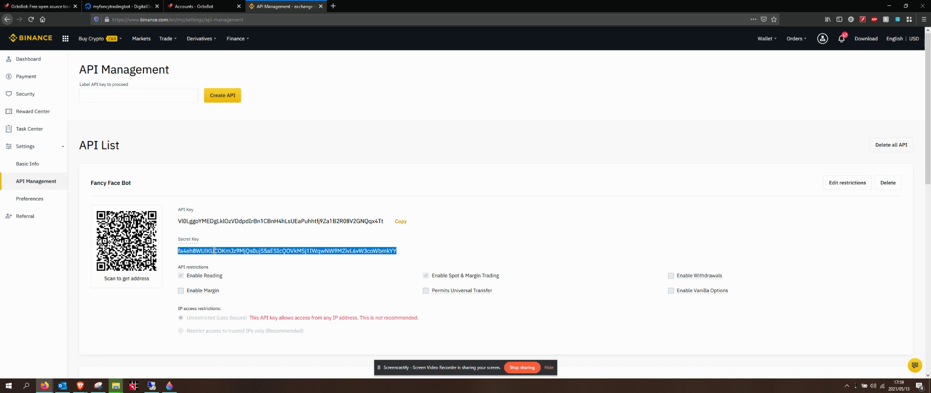
left_click(192, 11)
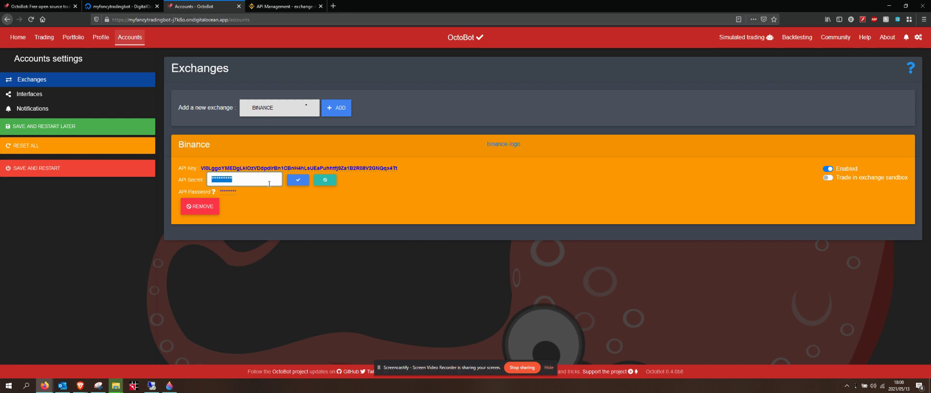
key("ctrl+v")
left_click(298, 180)
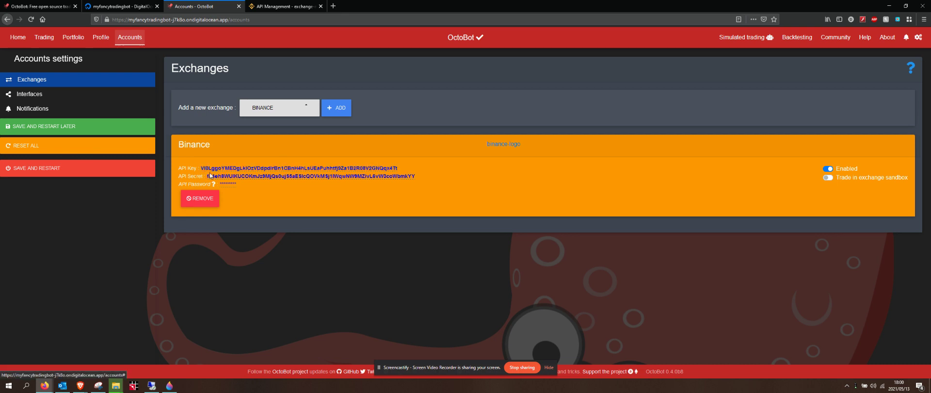
- Make the Fancy Face Bot key's restrictions editable in Binance, then return to OctoBot's Accounts page
left_click(284, 6)
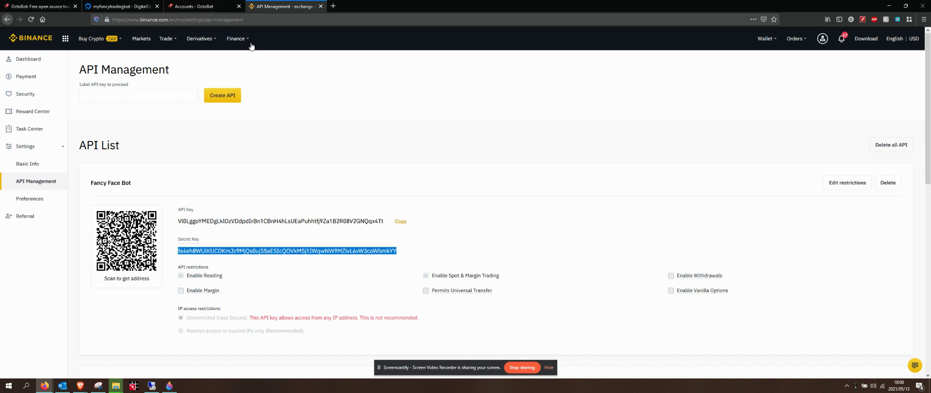
left_click(194, 6)
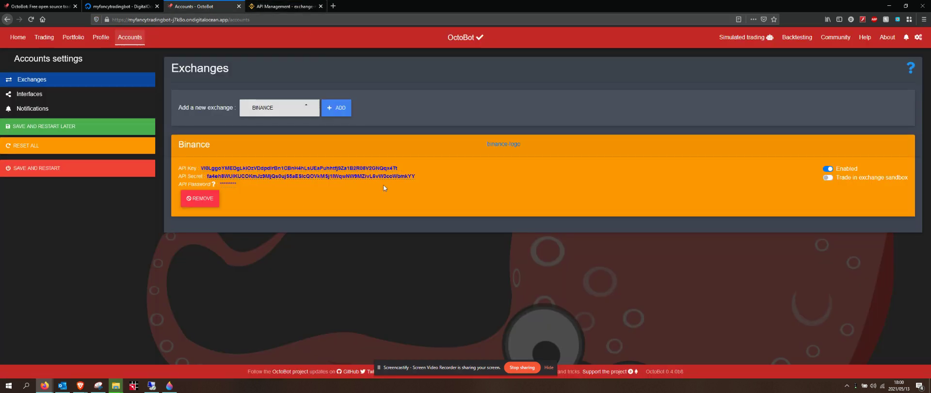
left_click(274, 7)
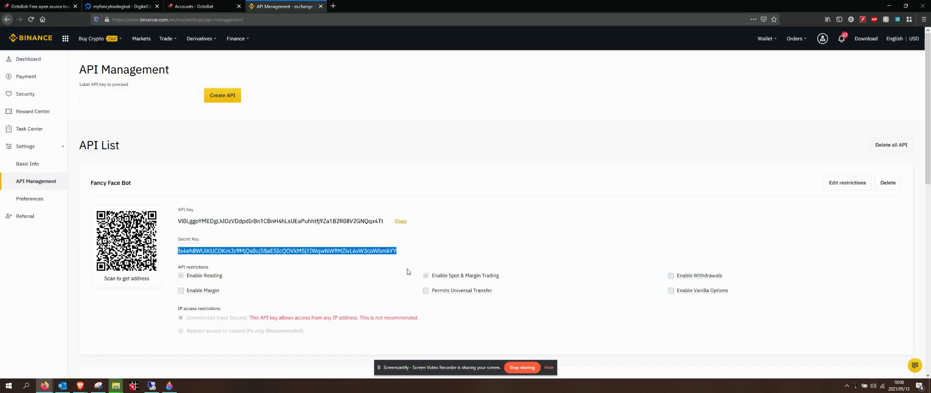
mouse_move(453, 291)
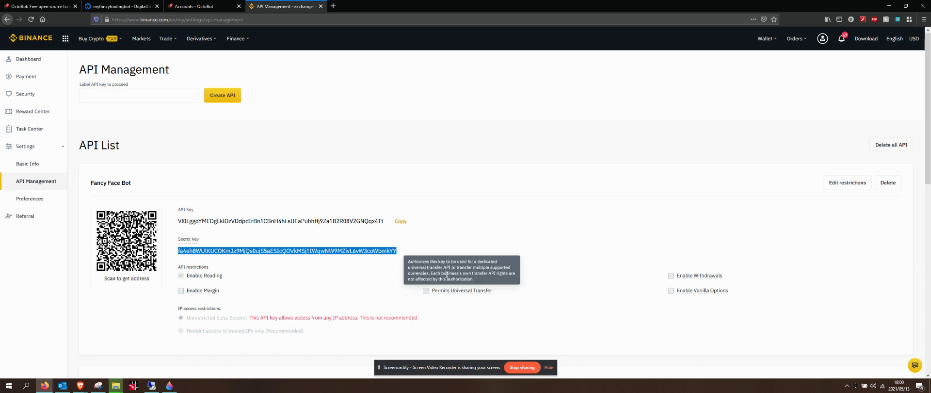
scroll(473, 304, "down", 3)
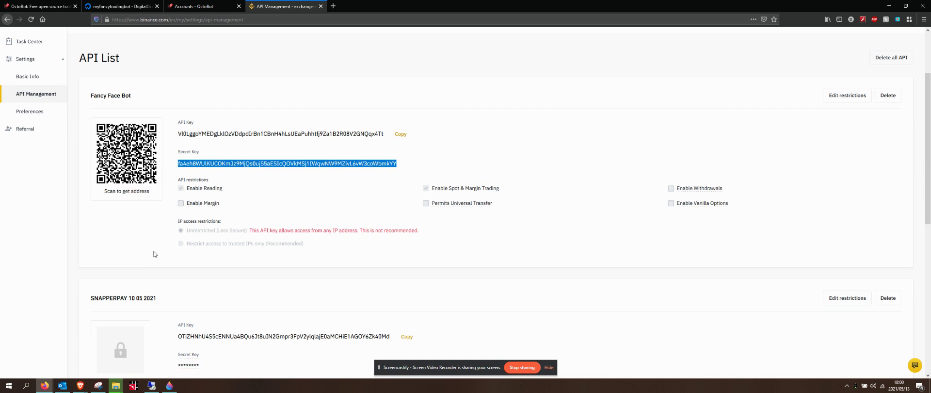
scroll(96, 121, "up", 2)
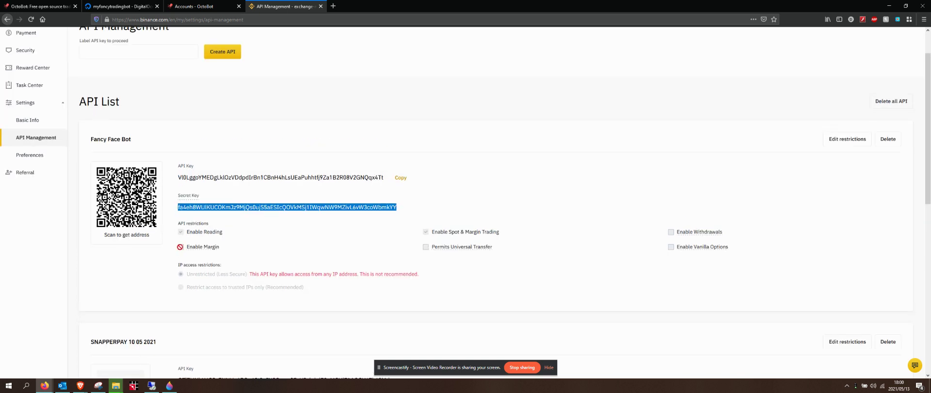
left_click(180, 246)
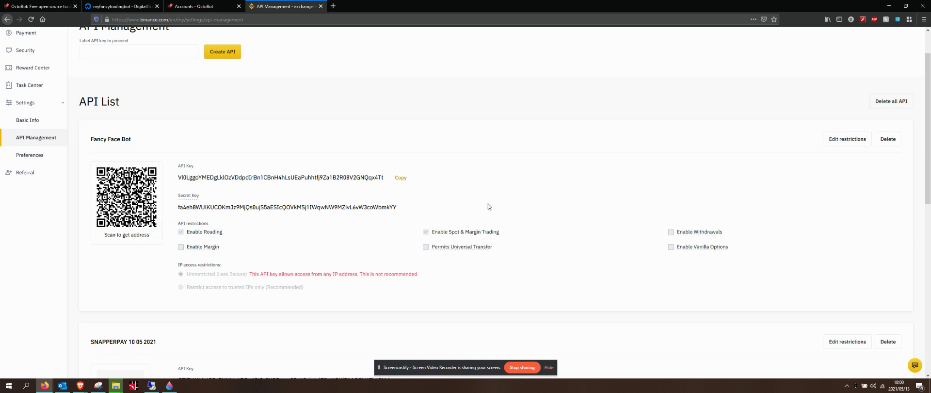
left_click(853, 143)
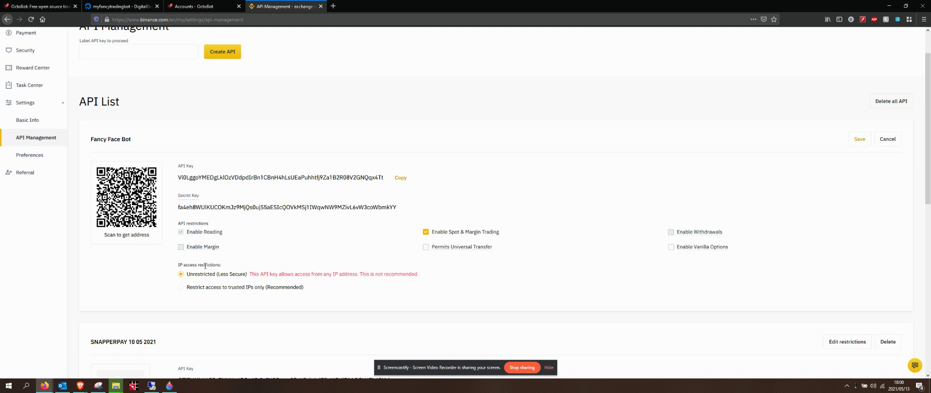
mouse_move(190, 249)
scroll(857, 270, "up", 1)
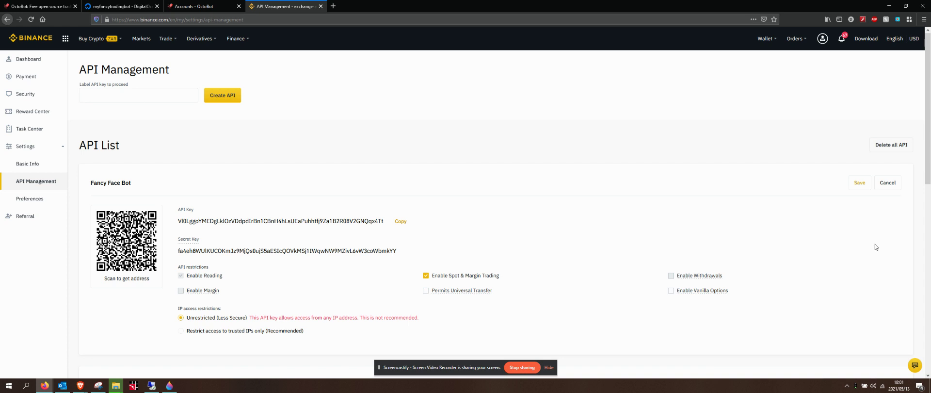
left_click(204, 7)
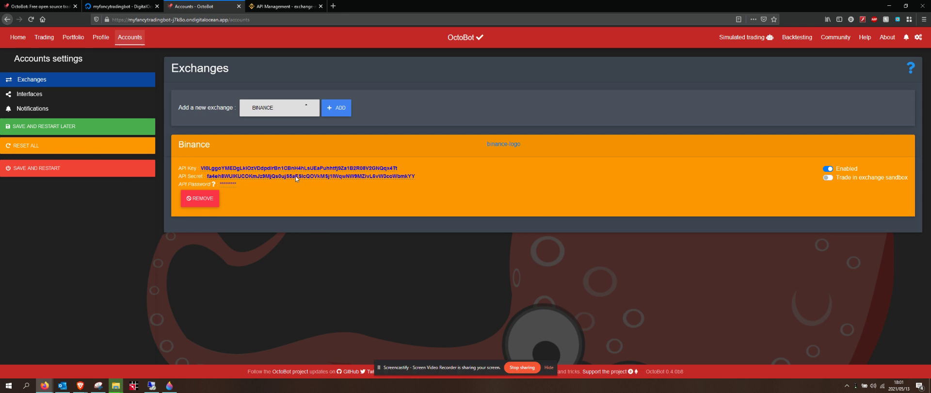
- Save the Binance credentials with a bot restart, then log back in to OctoBot
left_click(48, 168)
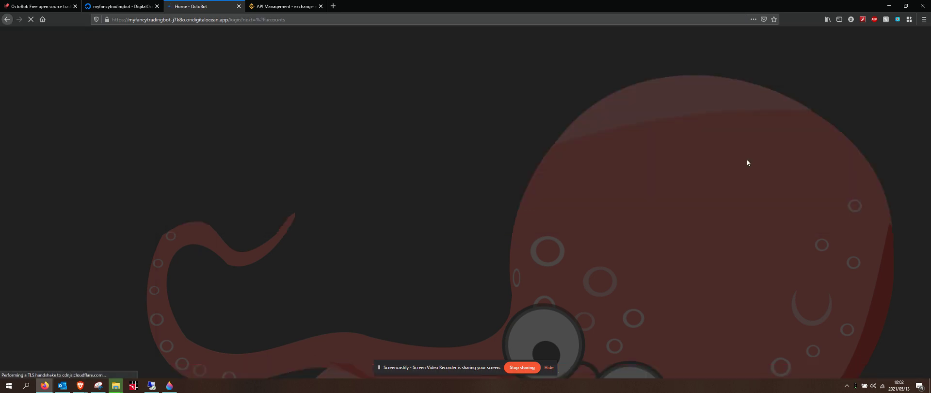
mouse_move(117, 388)
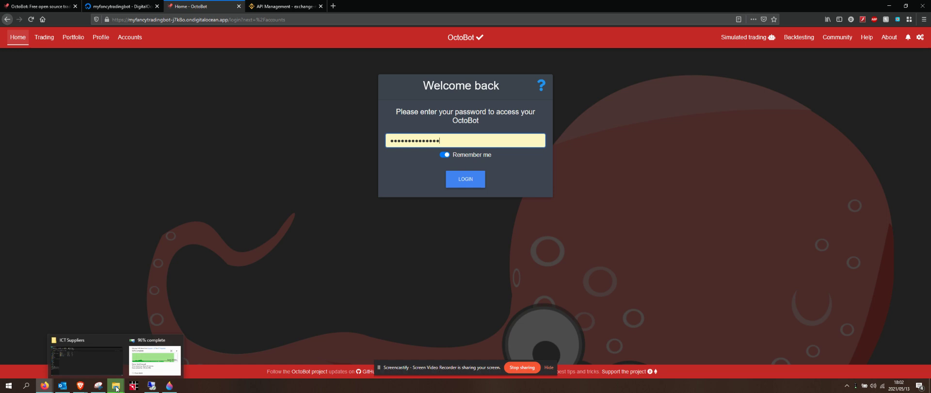
left_click(471, 185)
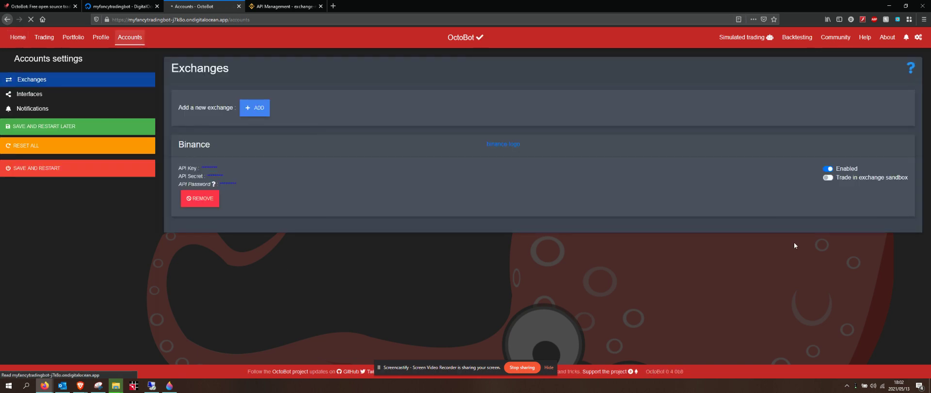
- Enable 'Trade in exchange sandbox' for Binance, save and restart, then reload the page
left_click(829, 178)
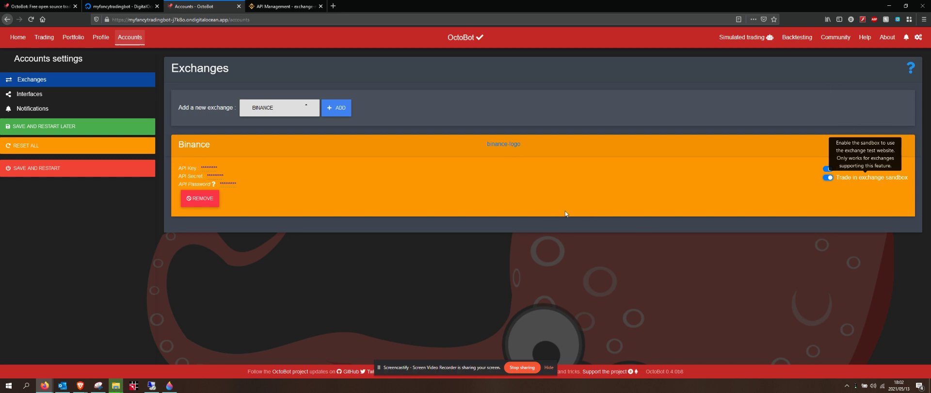
left_click(50, 169)
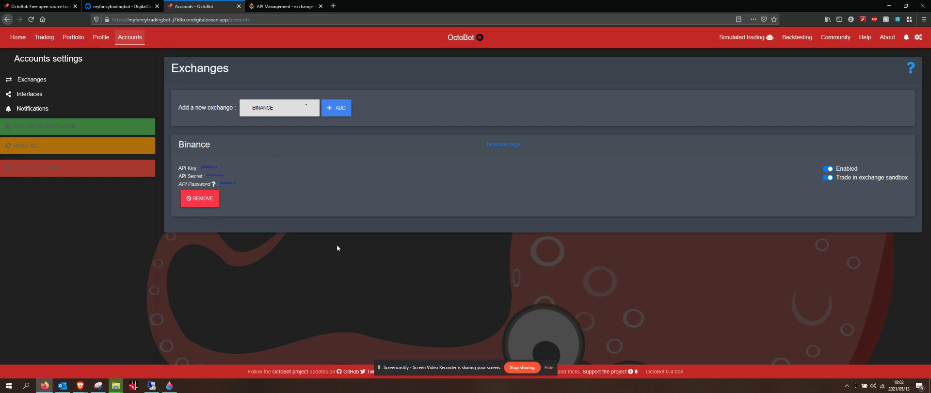
key("F5")
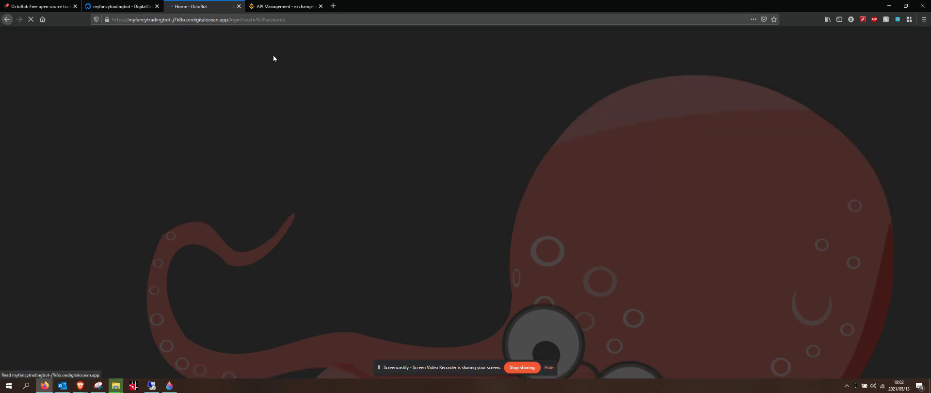
- Log back in to view the Binance entry with trading and sandbox enabled
left_click(465, 180)
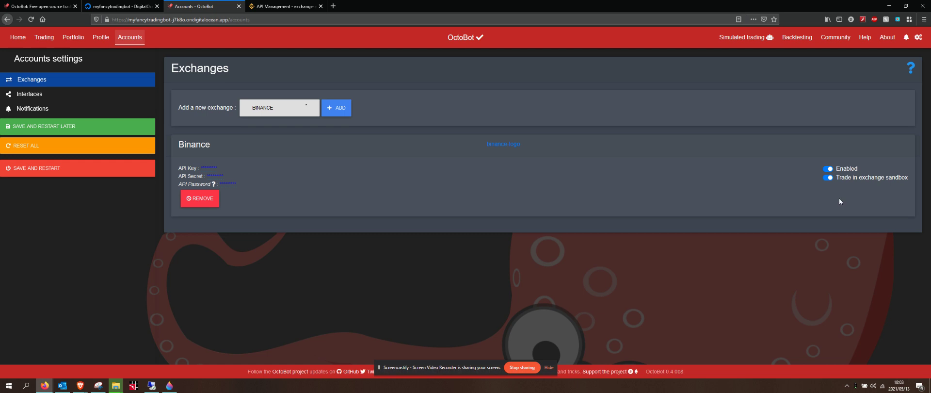
mouse_move(847, 184)
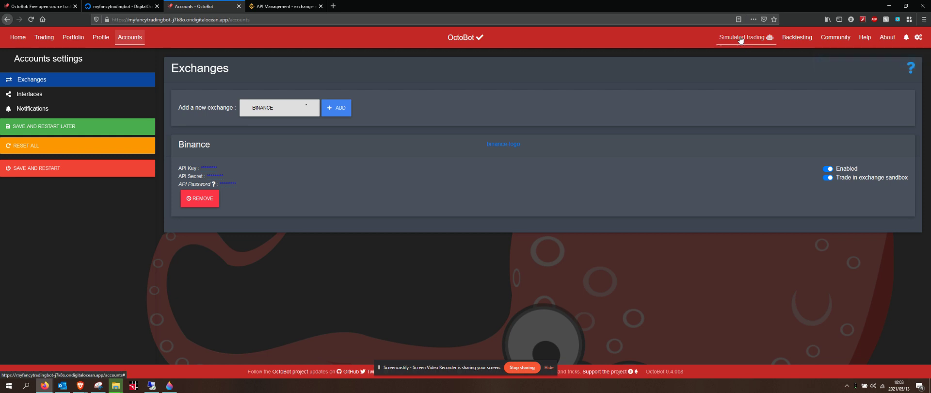
- Go to the default profile's Trading section to see the simulator, fees and starting portfolio
left_click(102, 40)
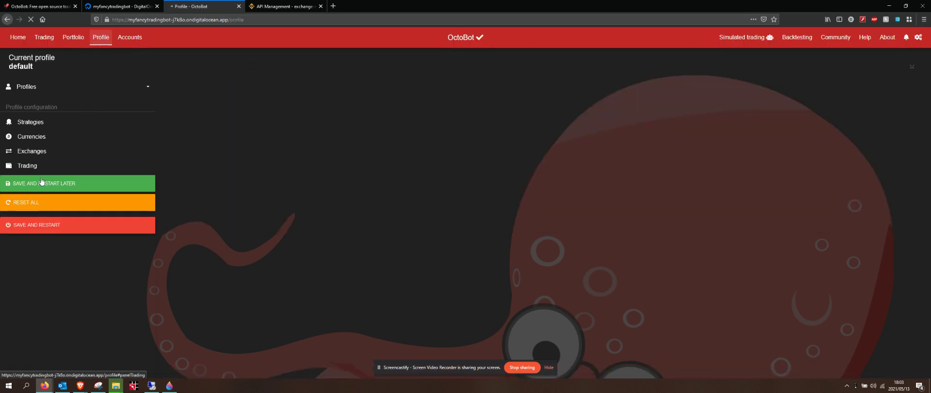
left_click(27, 167)
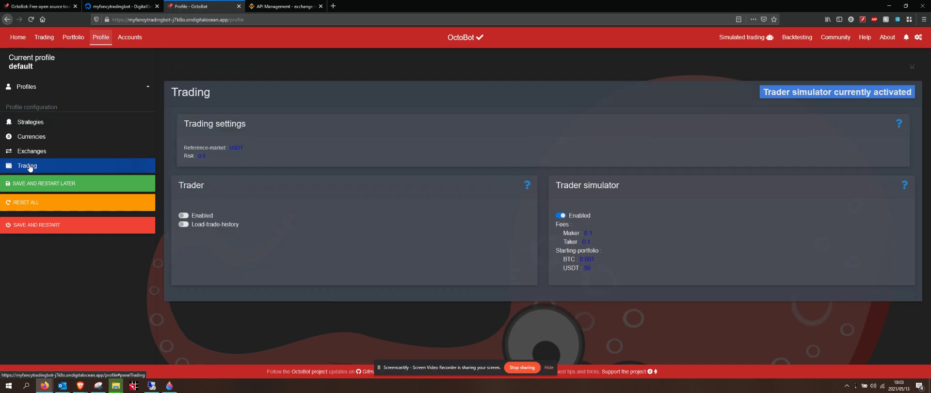